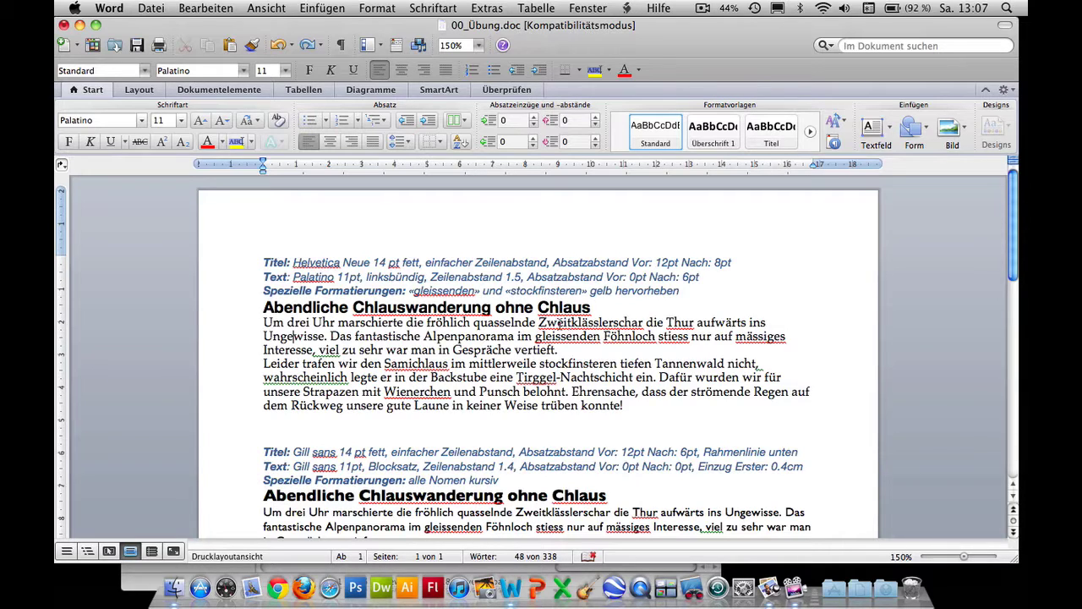
Step: Select the first exercise's Helvetica Neue 14 pt bold title
click(263, 307)
drag(263, 307, 625, 313)
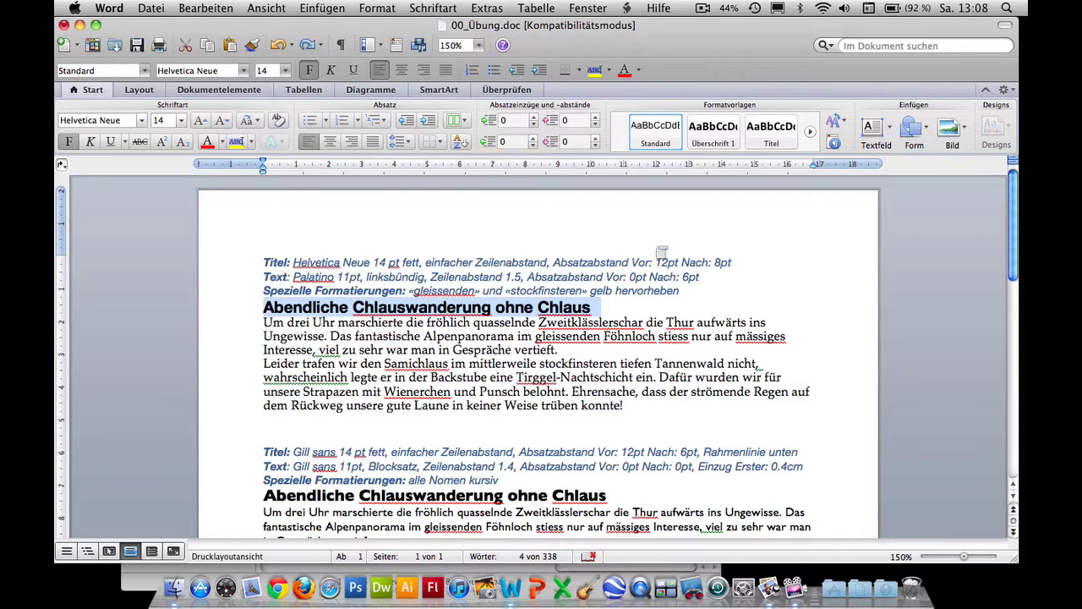
Step: Raise Abstand Vor to 12 pt and enter 8 pt in Abstand Nach for the first title
click(596, 119)
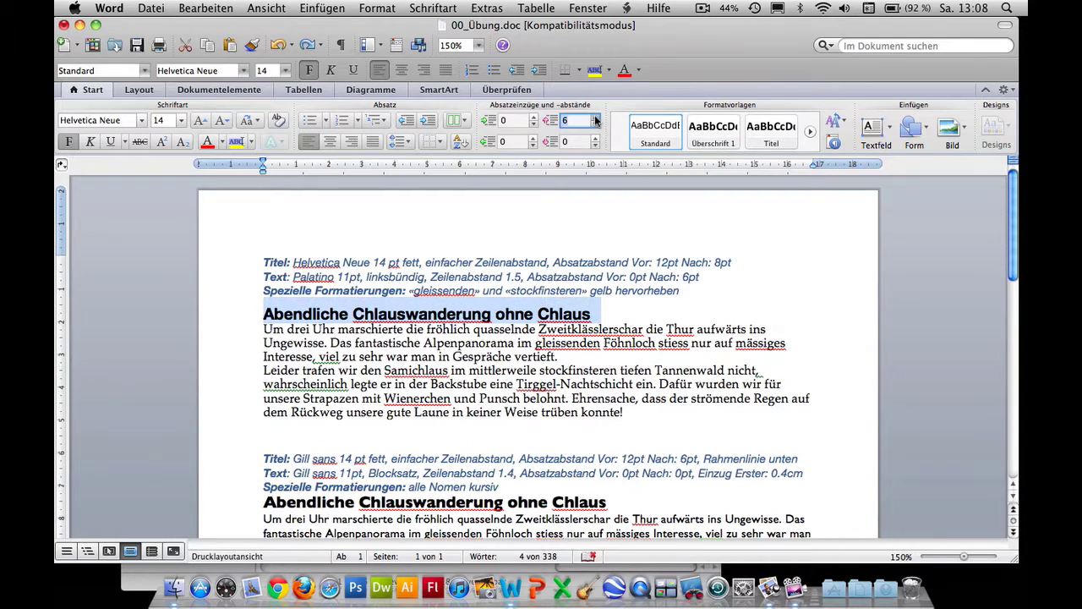
click(596, 119)
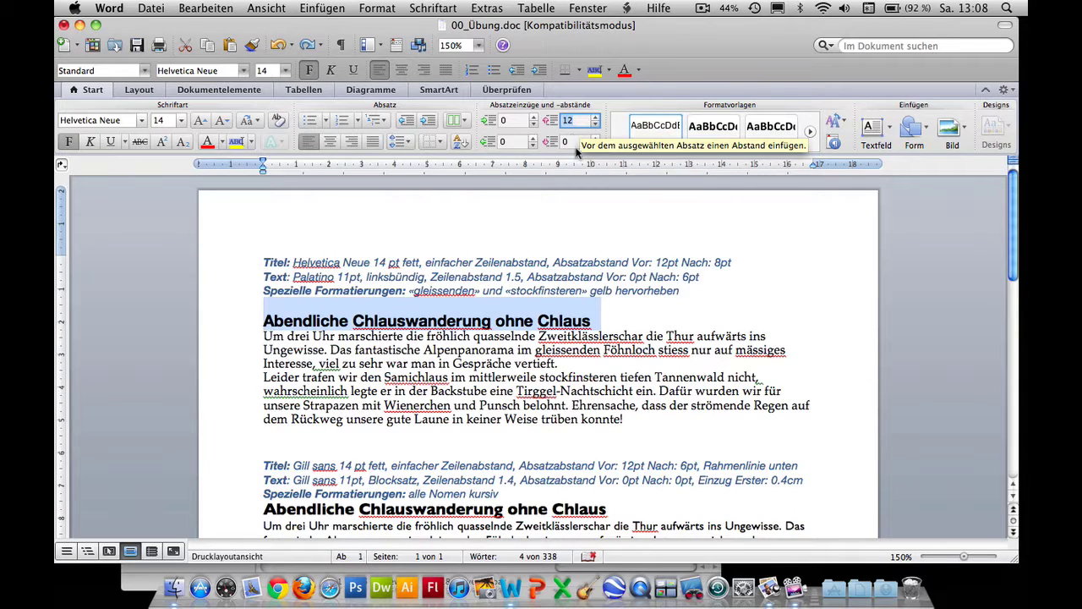
click(574, 144)
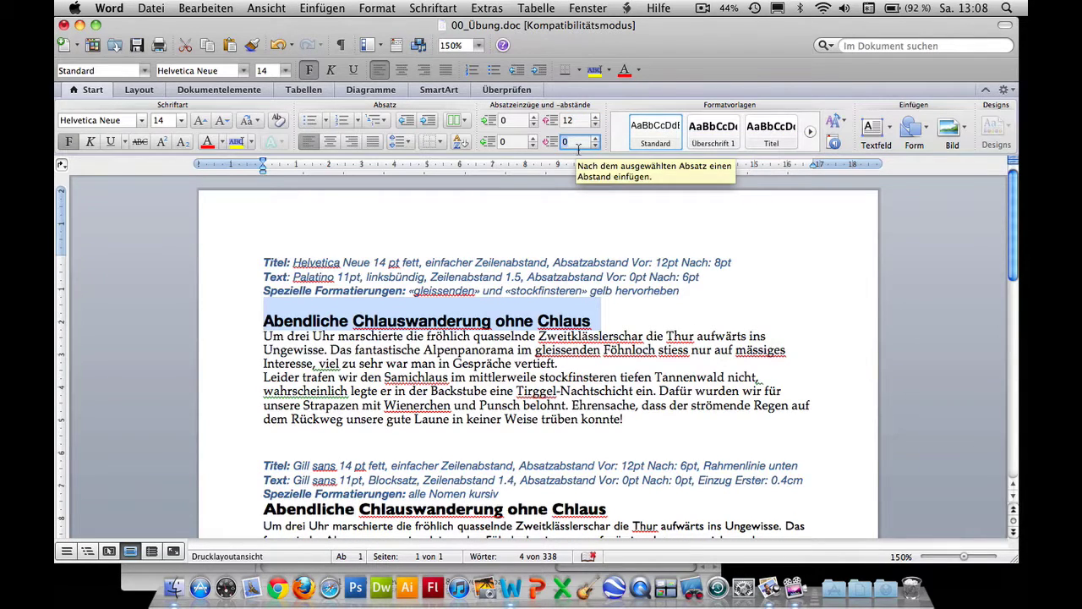
text(8)
key(Return)
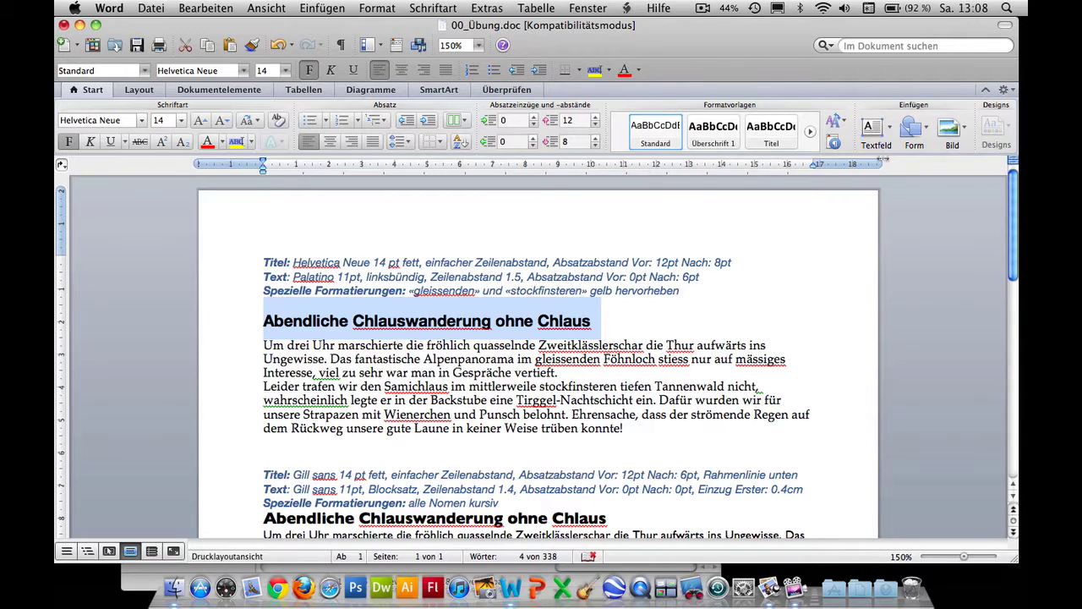
click(1005, 90)
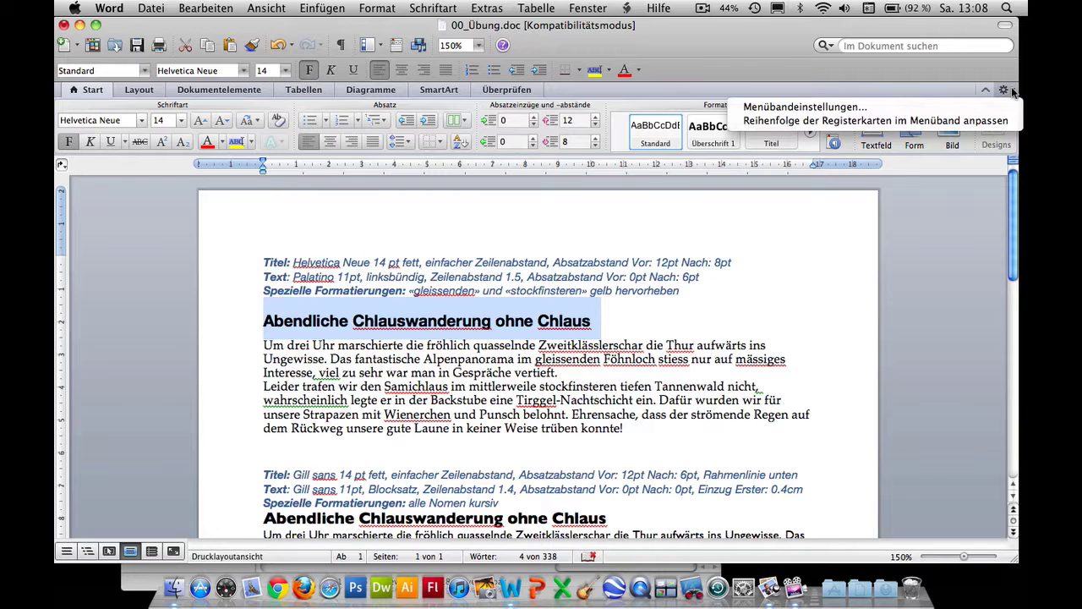
click(974, 107)
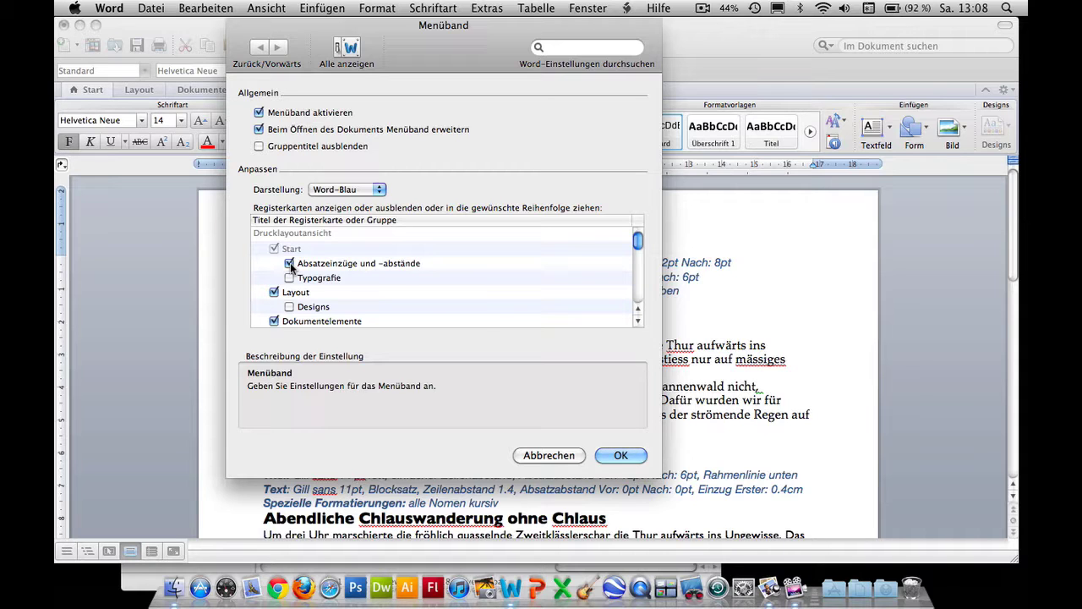
click(619, 454)
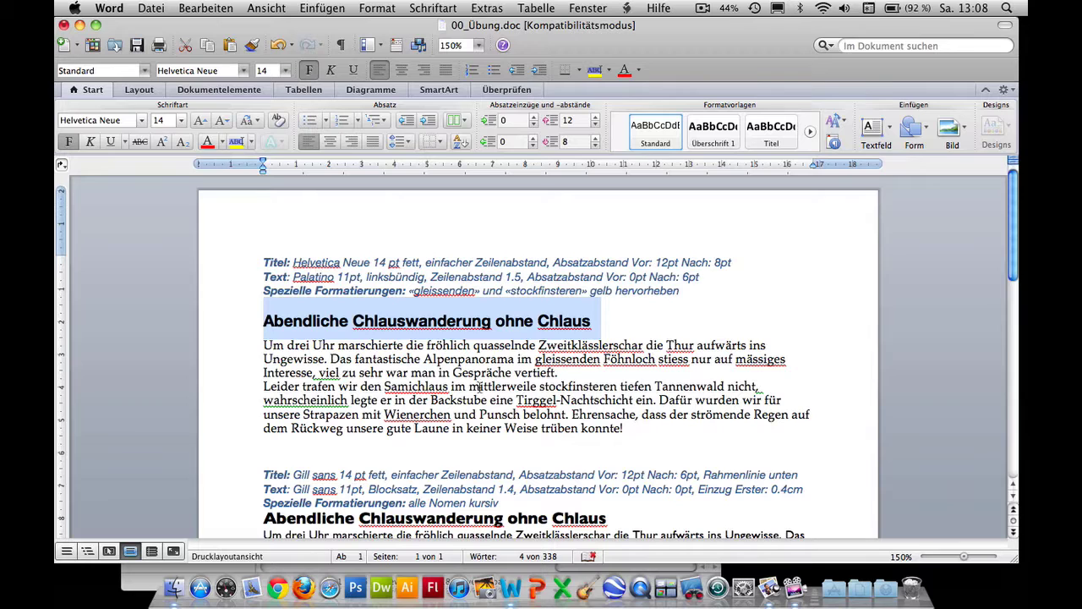
click(382, 359)
click(263, 344)
Step: Give the first exercise's body paragraphs 1.5 line spacing and 6 pt space after
drag(264, 345, 632, 434)
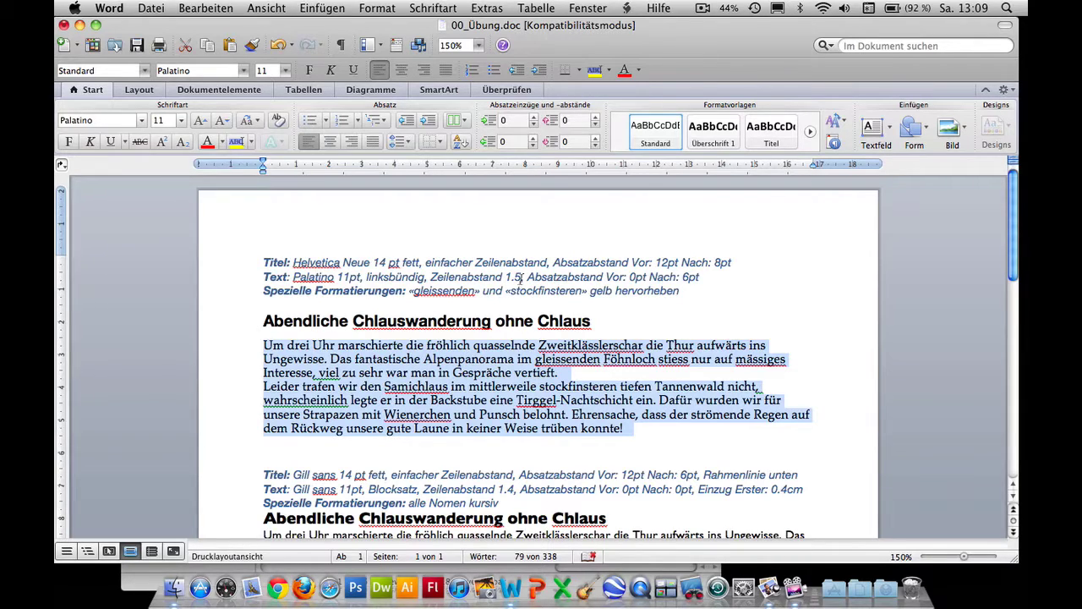
click(409, 142)
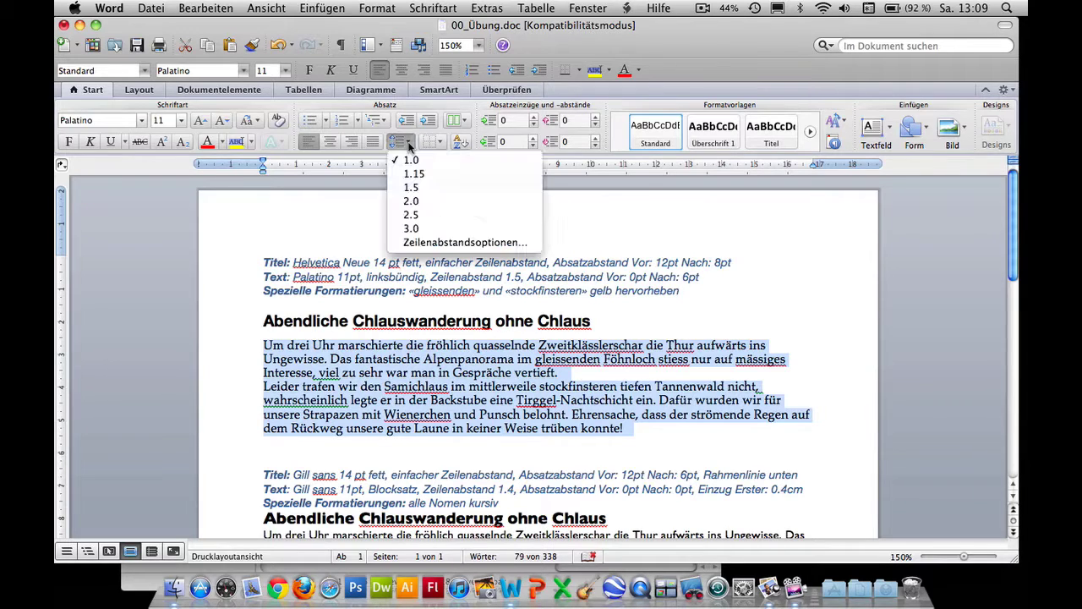
click(417, 187)
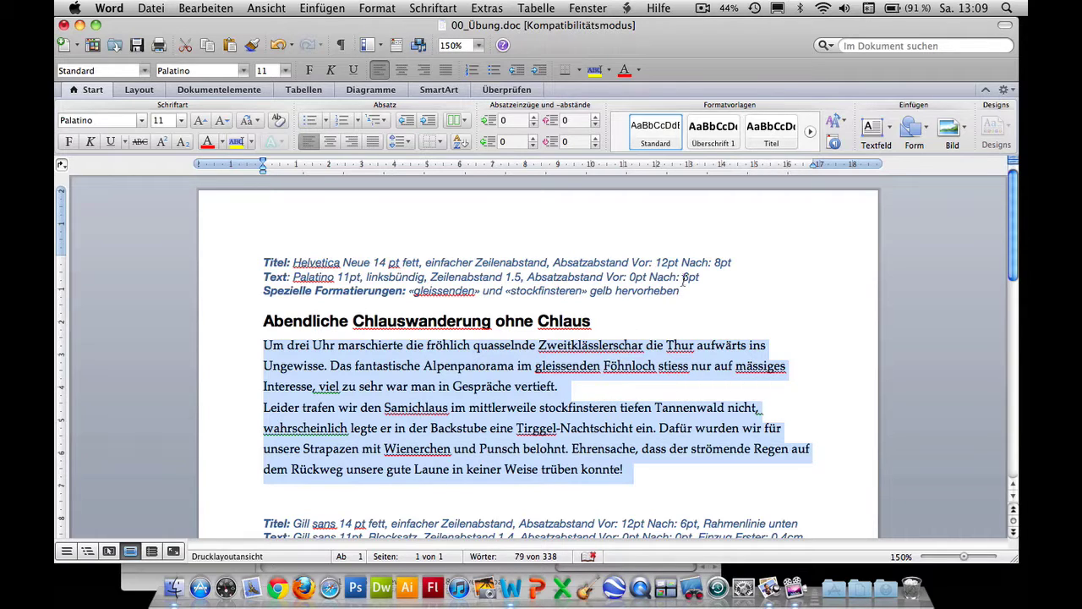
click(596, 139)
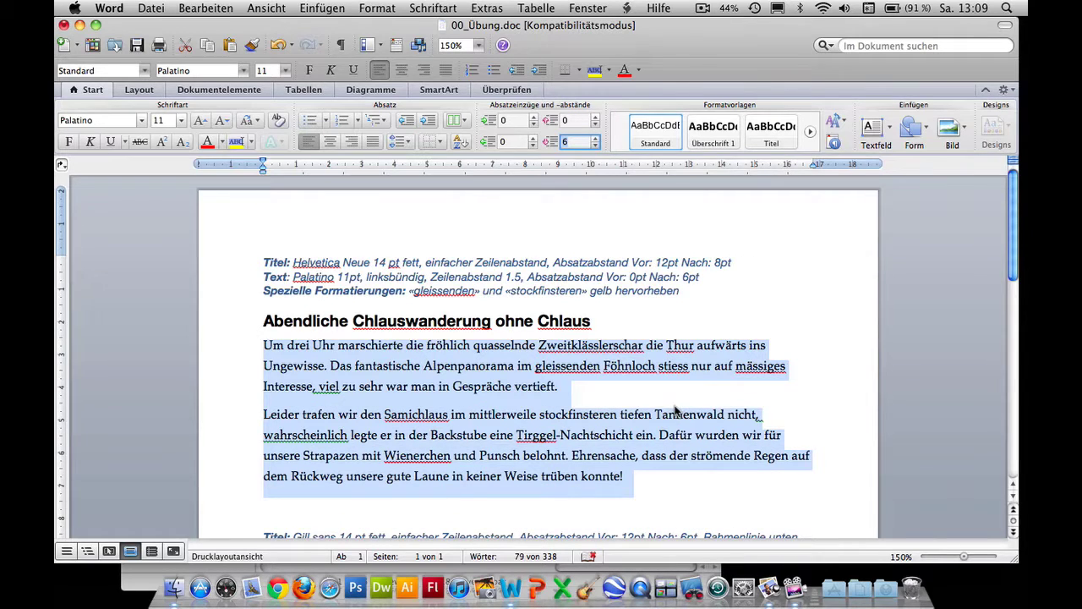
scroll(675, 408, down, 5)
scroll(675, 408, down, 1)
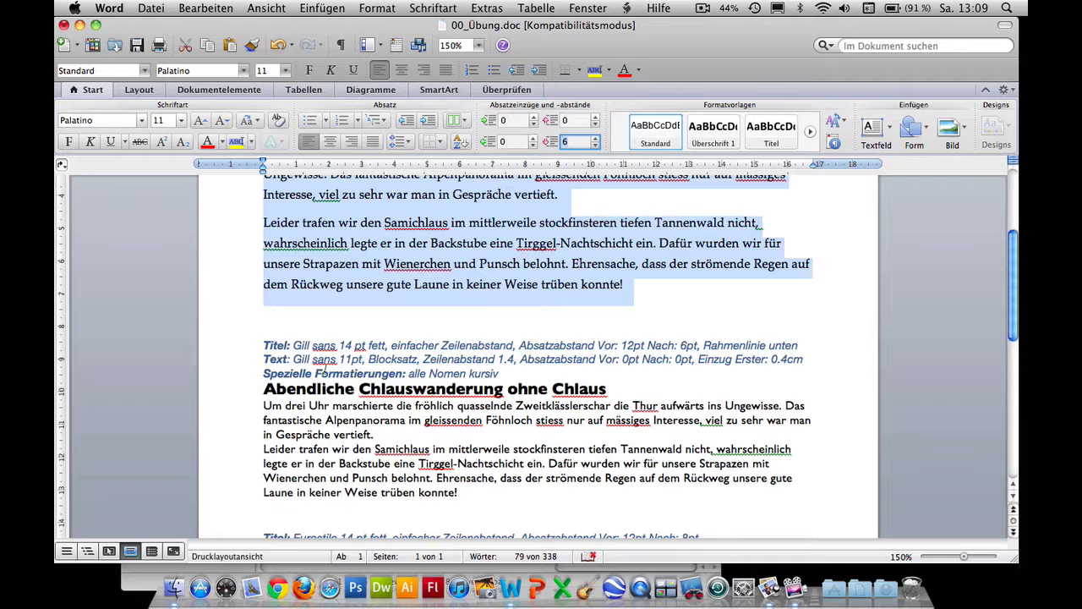
click(264, 389)
Step: Set the second Gill Sans title's Abstand Vor to 12 pt and Abstand Nach to 6 pt
drag(265, 389, 607, 389)
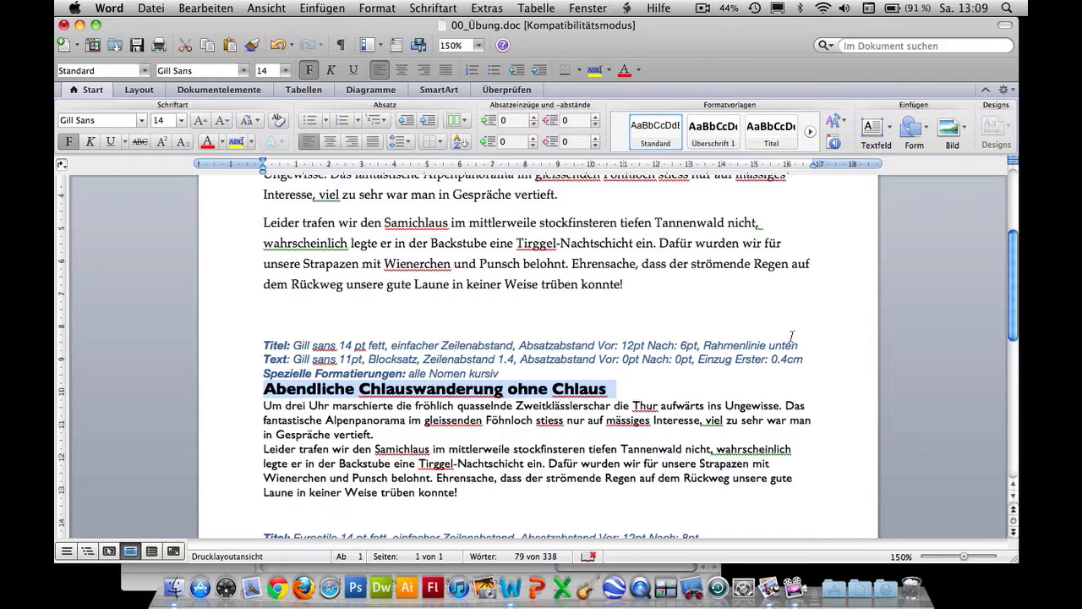
click(596, 117)
click(595, 116)
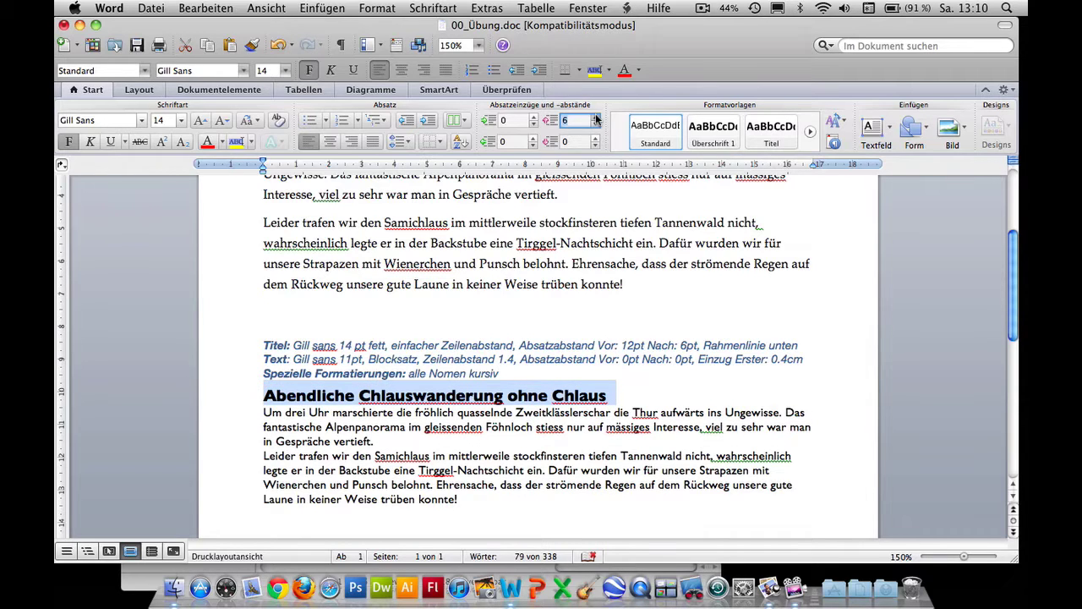
click(597, 139)
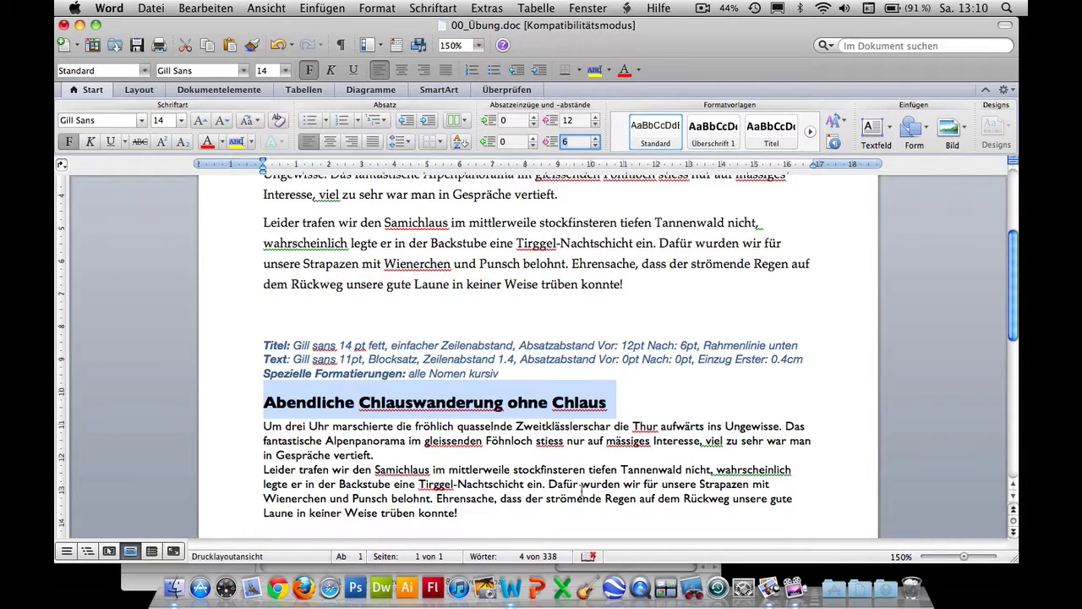
Step: Select both body paragraphs of the second exercise and apply Blocksatz justification
click(262, 425)
drag(262, 425, 474, 516)
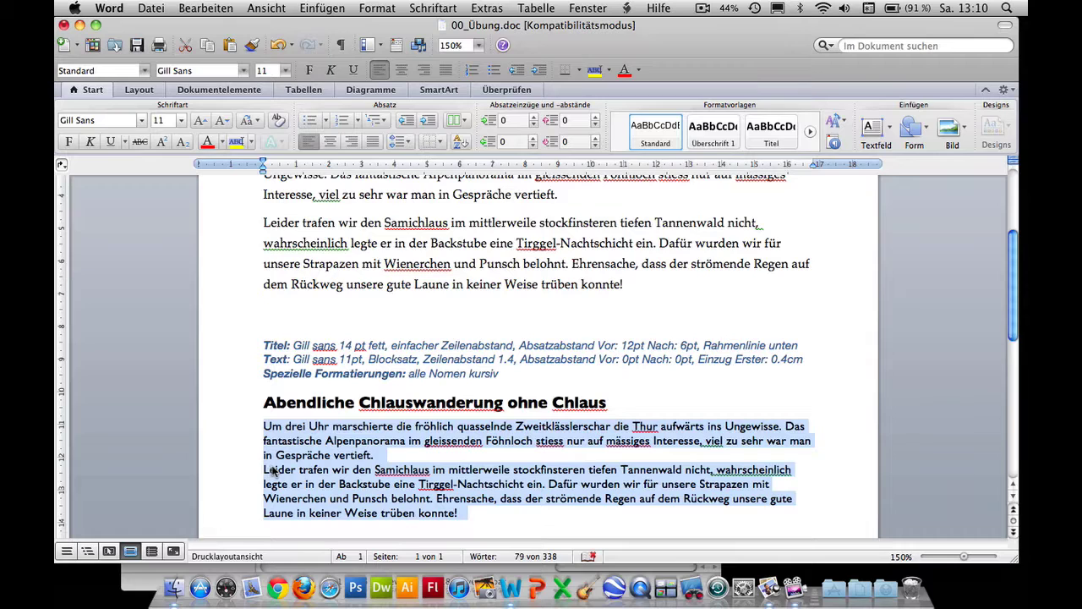
click(373, 141)
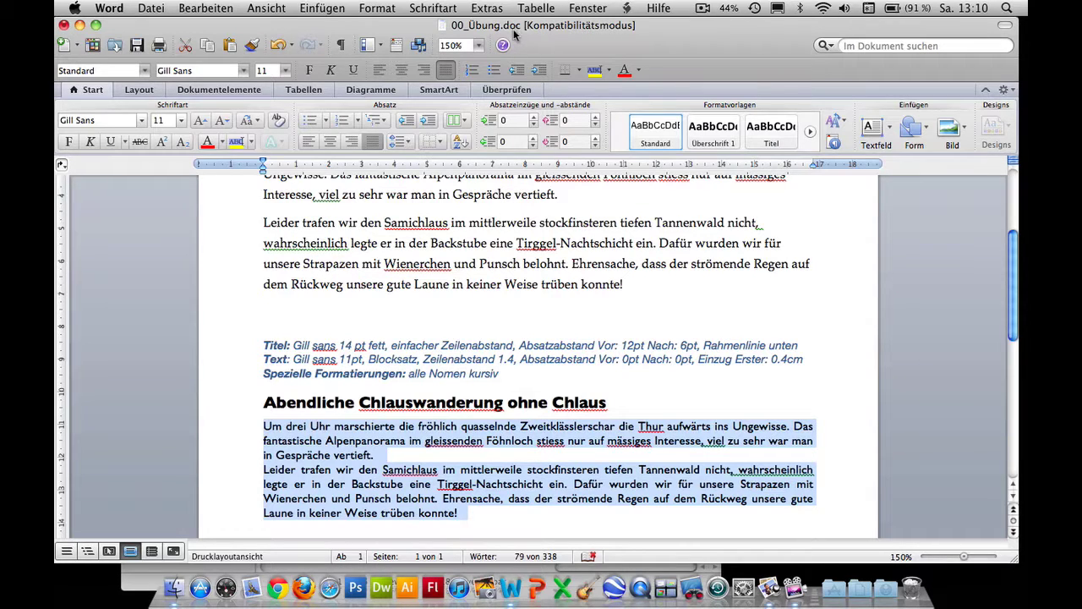
Step: Enable Automatische Silbentrennung from Extras > Silbentrennung
click(492, 8)
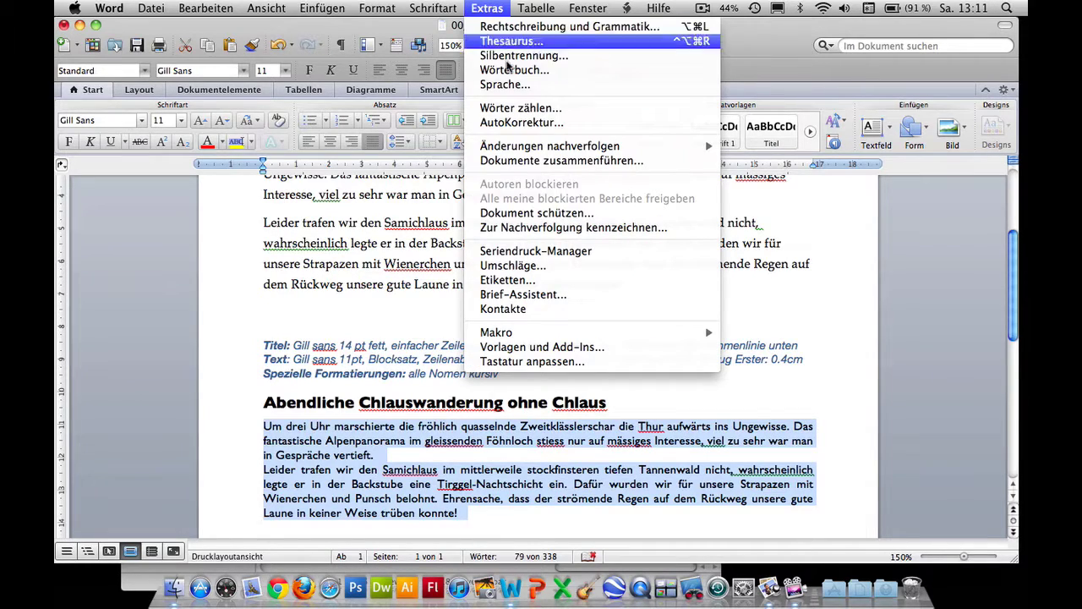
click(505, 56)
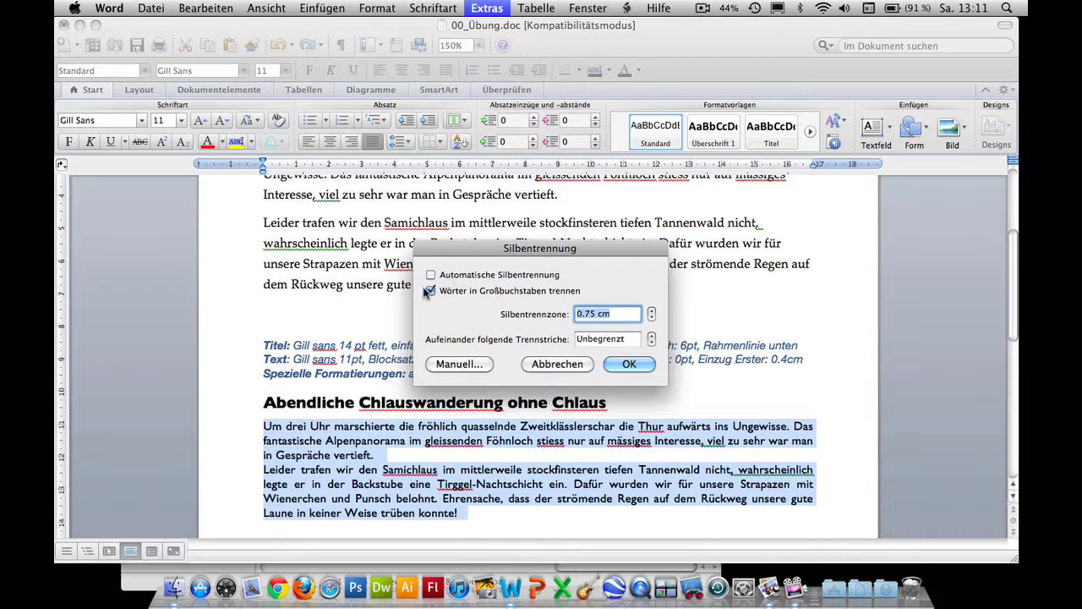
click(431, 275)
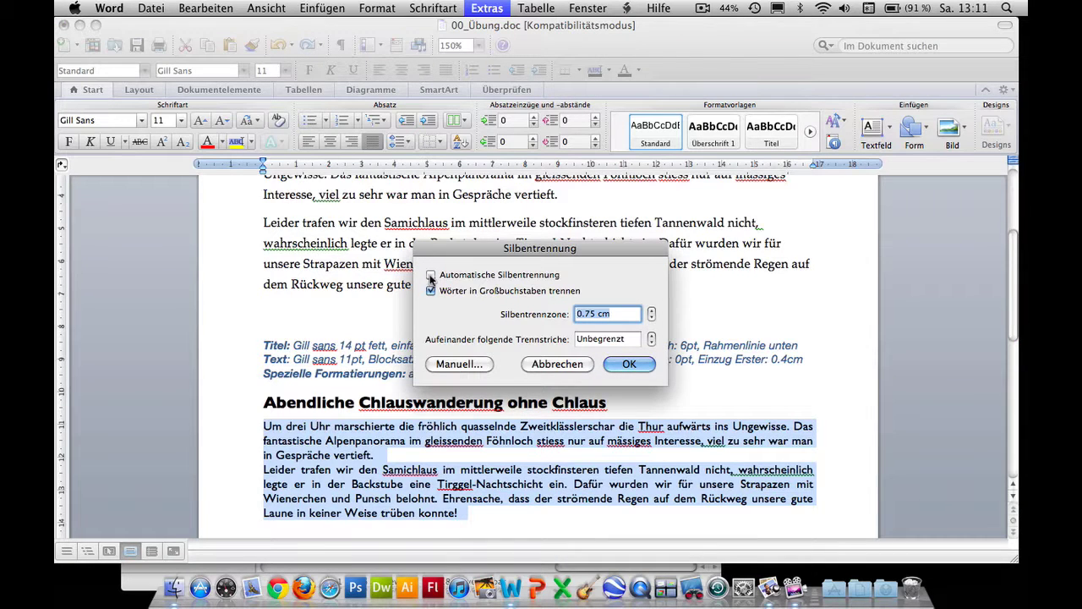
click(640, 368)
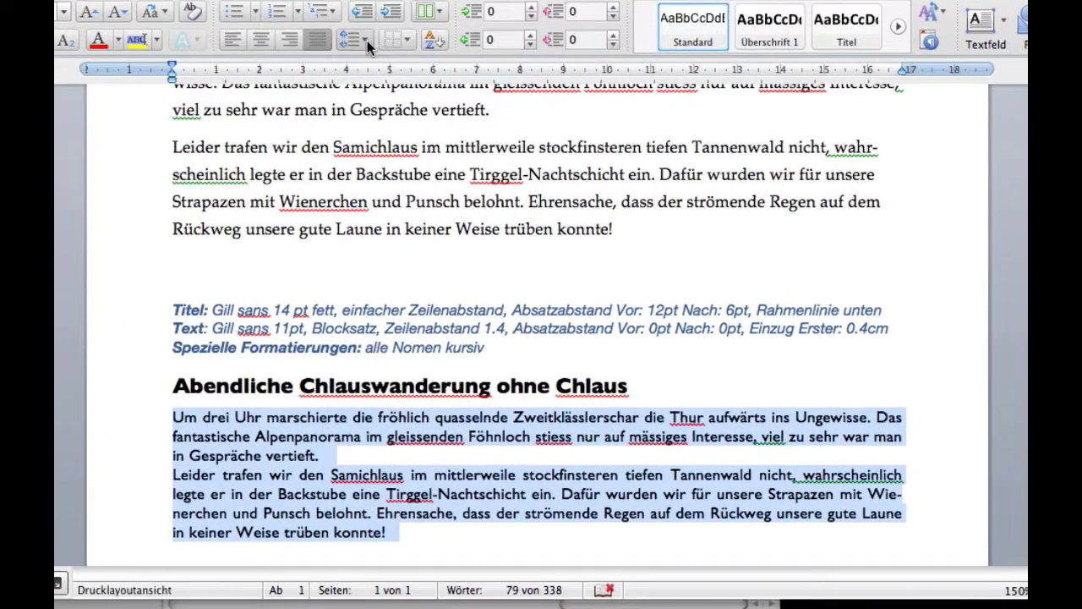
Step: In the Absatz dialog, set Zeilenabstand to Mehrfach 1.4
click(408, 142)
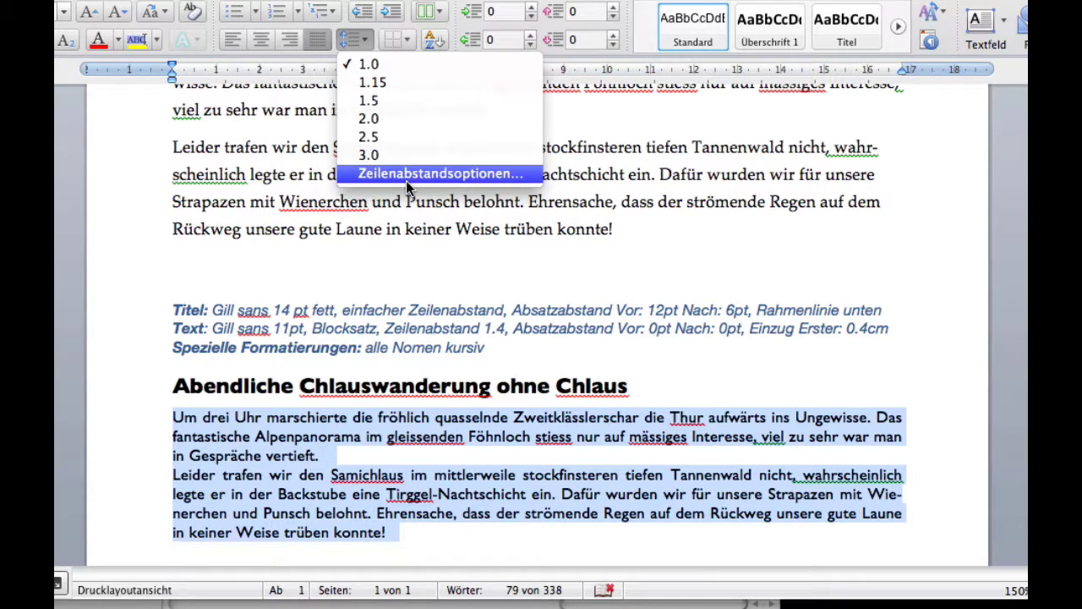
click(406, 177)
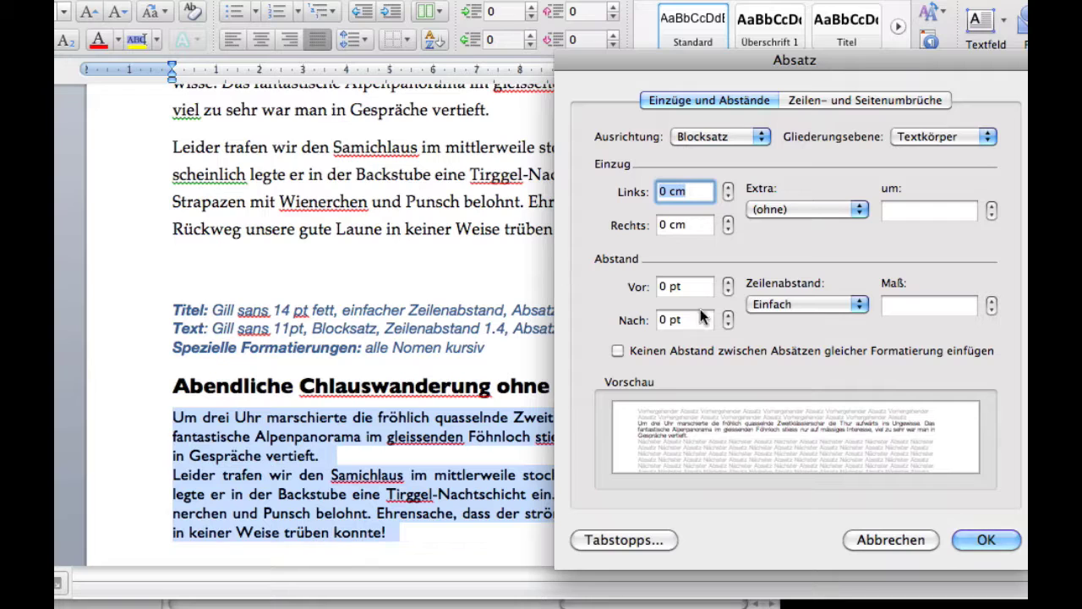
click(786, 303)
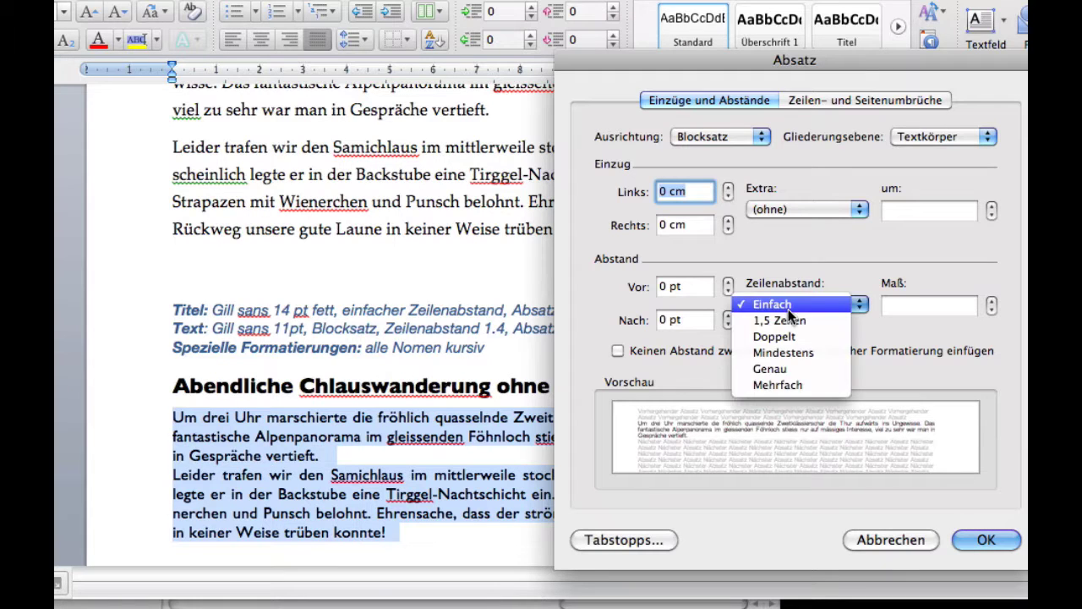
click(778, 385)
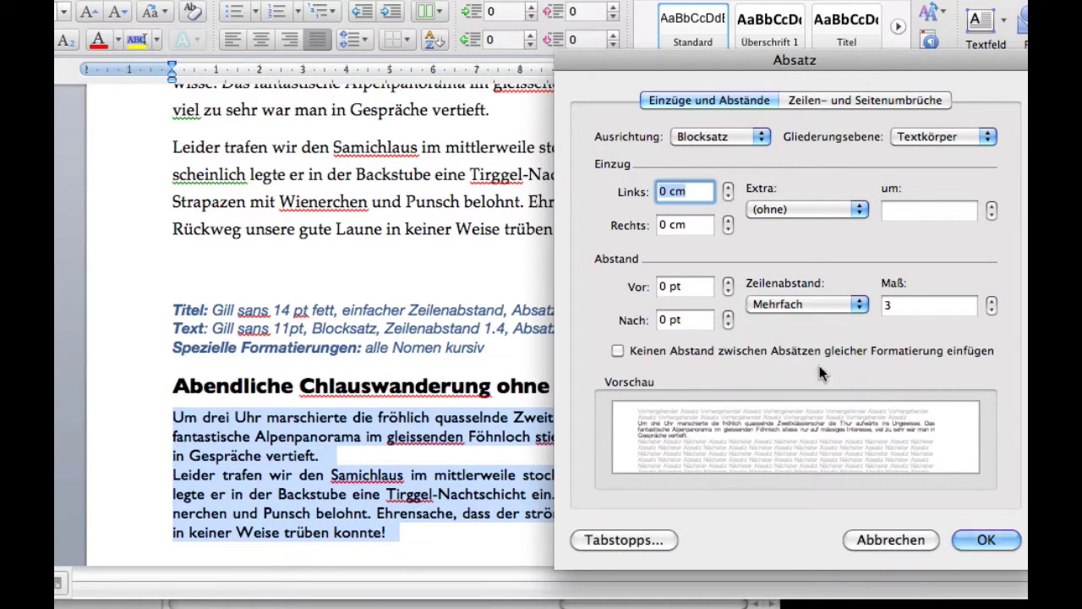
double_click(890, 306)
text(1)
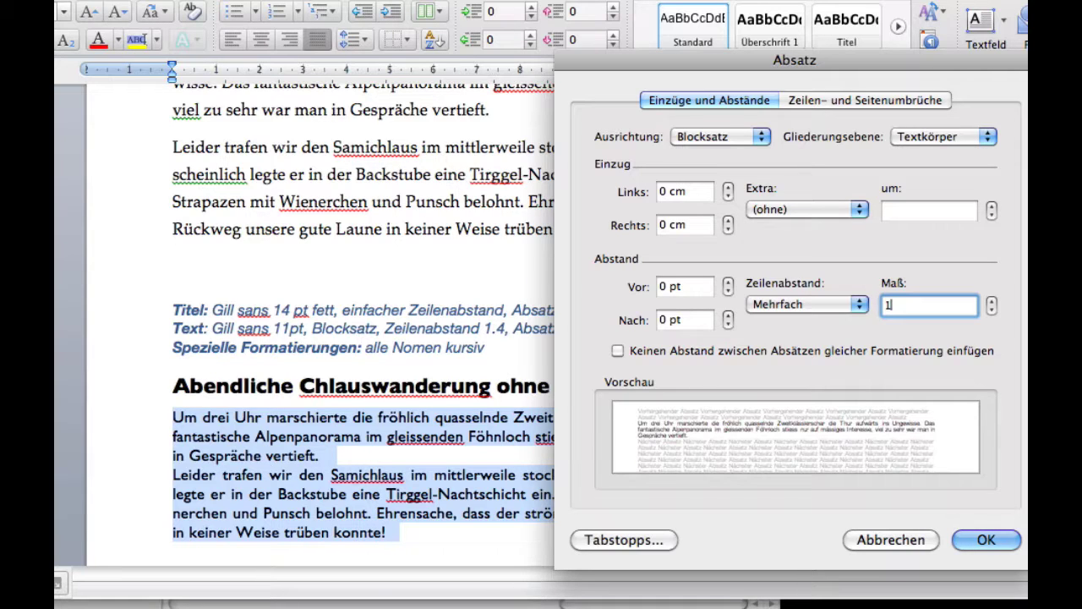
text(.4)
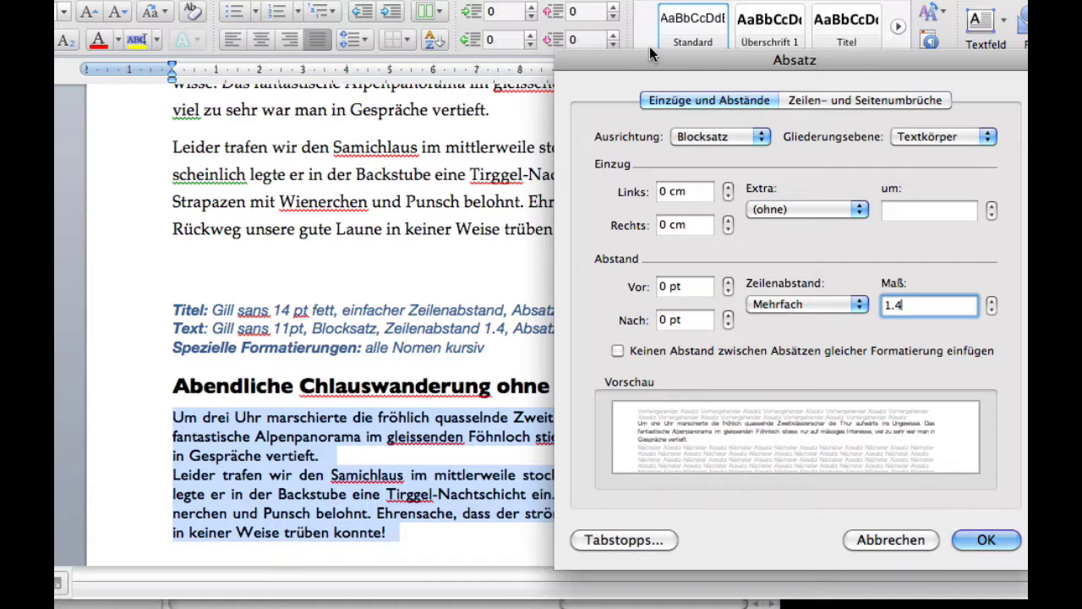
Step: Add an Erste Zeile indent of 0.4 cm and apply the paragraph settings
mouse_move(628, 59)
mouse_down()
mouse_move(271, 0)
mouse_move(283, 0)
mouse_up()
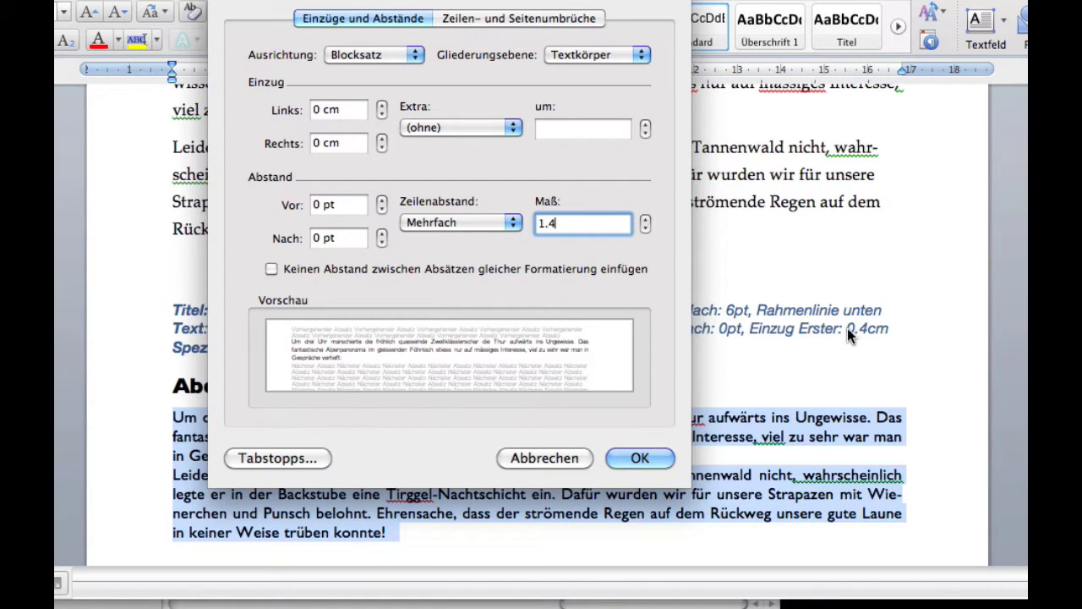
click(474, 127)
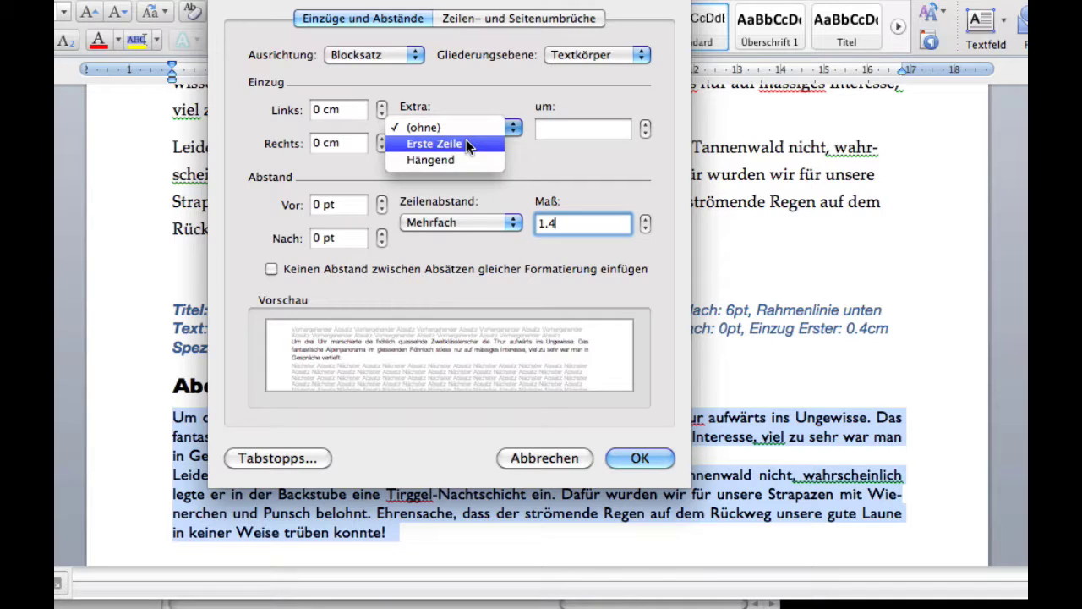
click(466, 143)
double_click(551, 128)
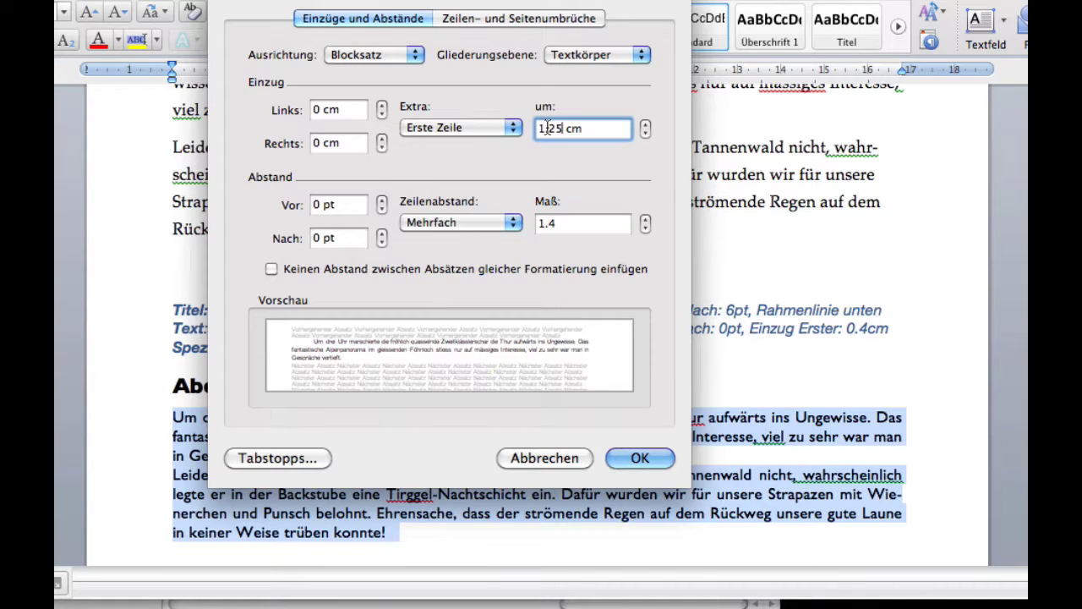
text(0)
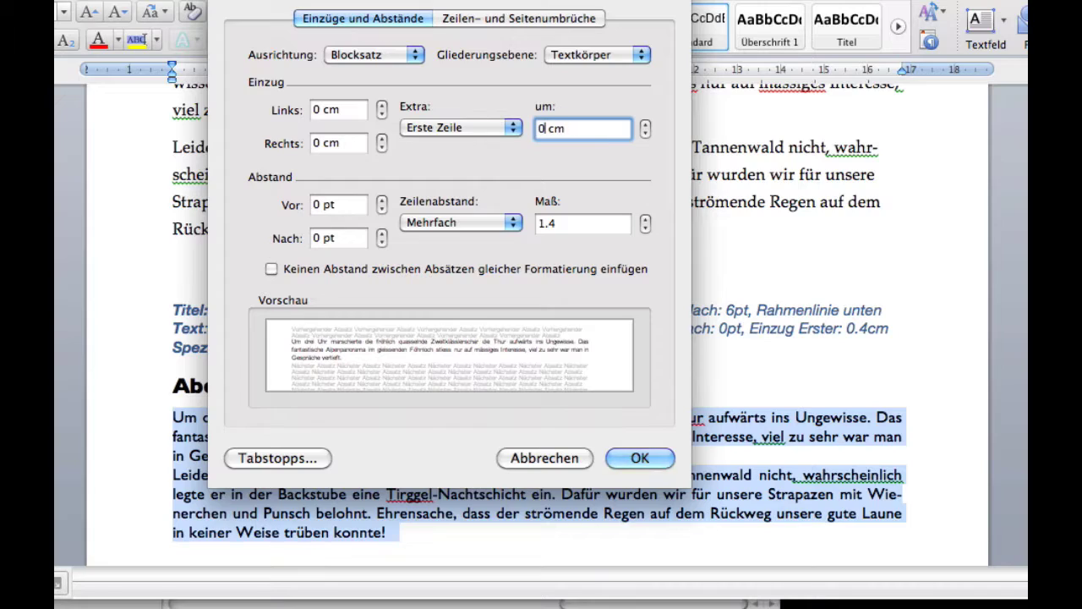
text(.4)
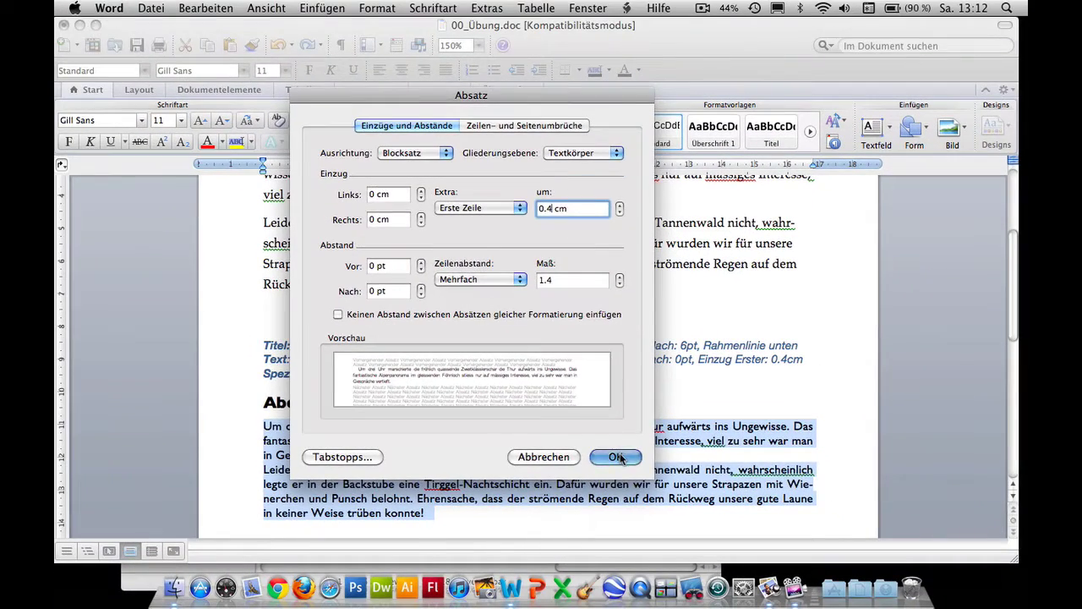
click(634, 457)
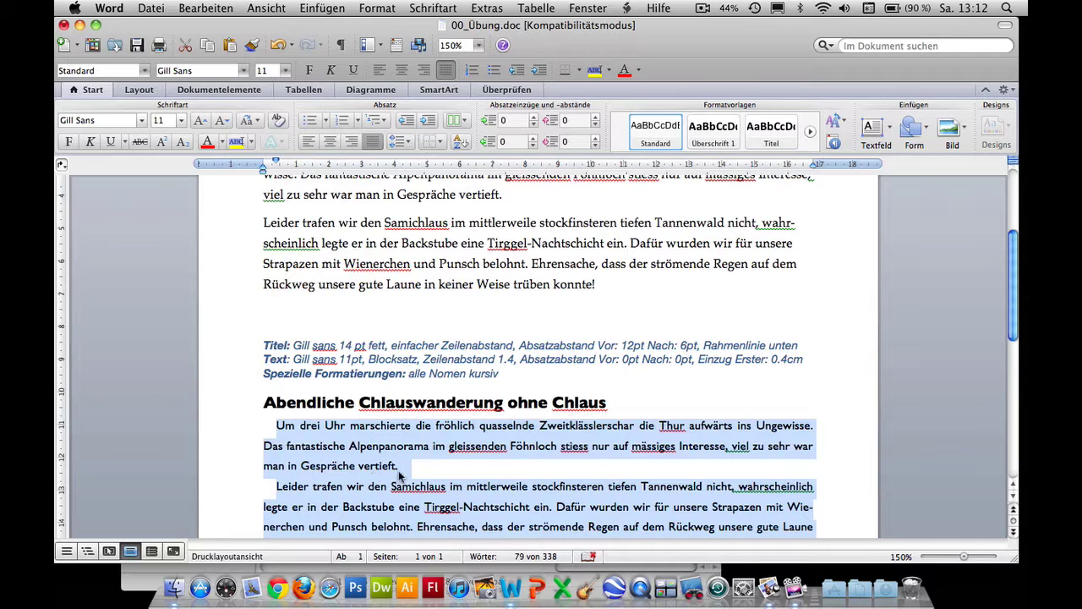
Step: Scroll down to the third exercise's Eurostile 14 pt bold title
scroll(517, 471, down, 1)
scroll(518, 471, down, 1)
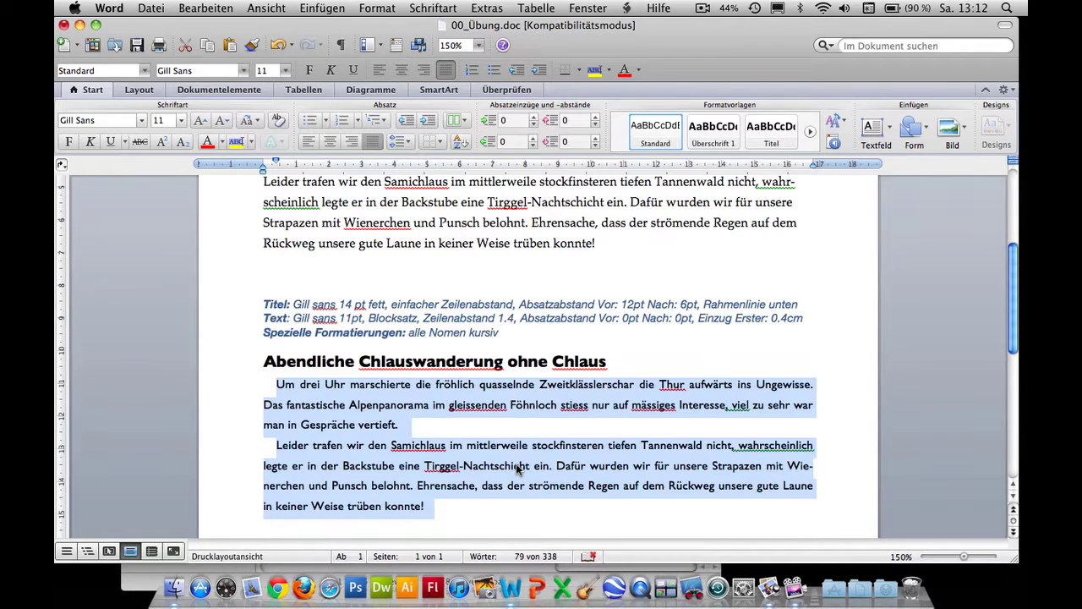
scroll(518, 470, down, 1)
scroll(518, 469, down, 2)
scroll(516, 466, down, 2)
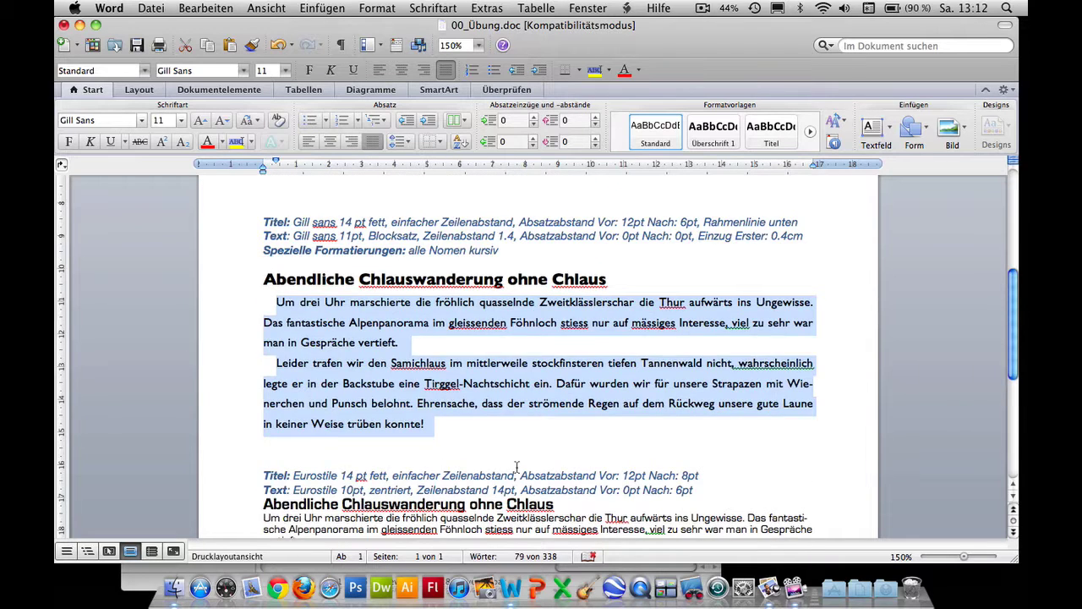
scroll(517, 466, down, 5)
Step: Give the Eurostile heading 12 pt before and 8 pt after, then select its two body paragraphs
drag(265, 411, 556, 409)
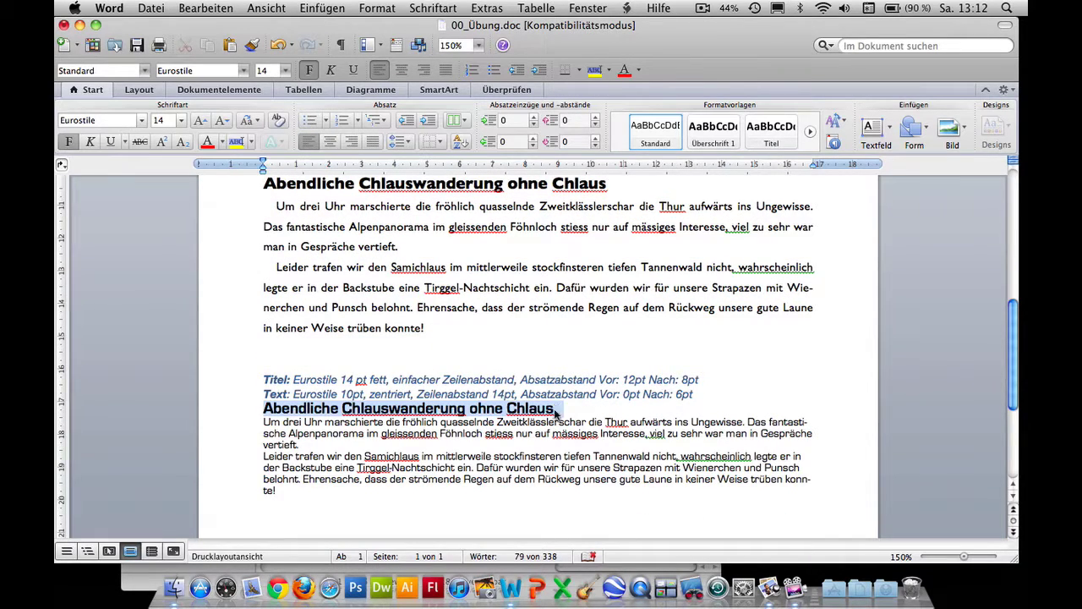
click(596, 117)
click(596, 118)
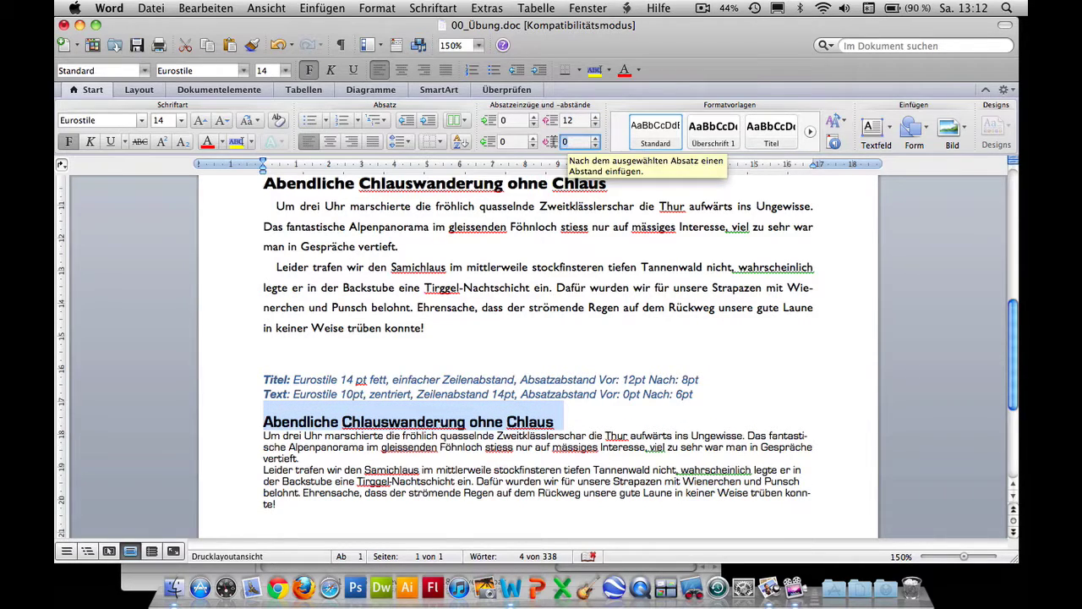
text(8)
key(Return)
click(264, 445)
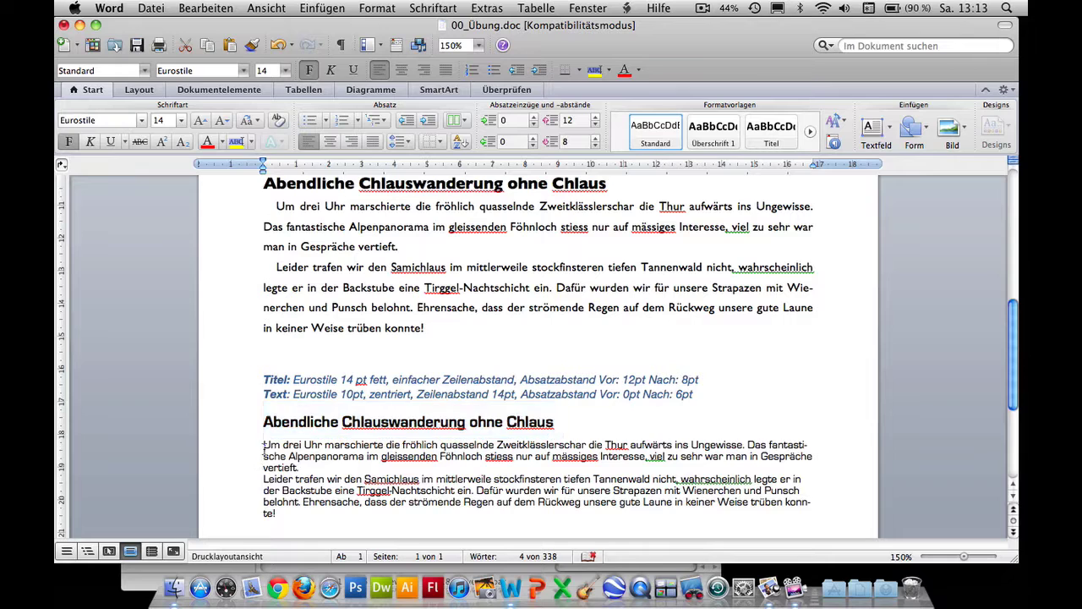
drag(263, 445, 279, 514)
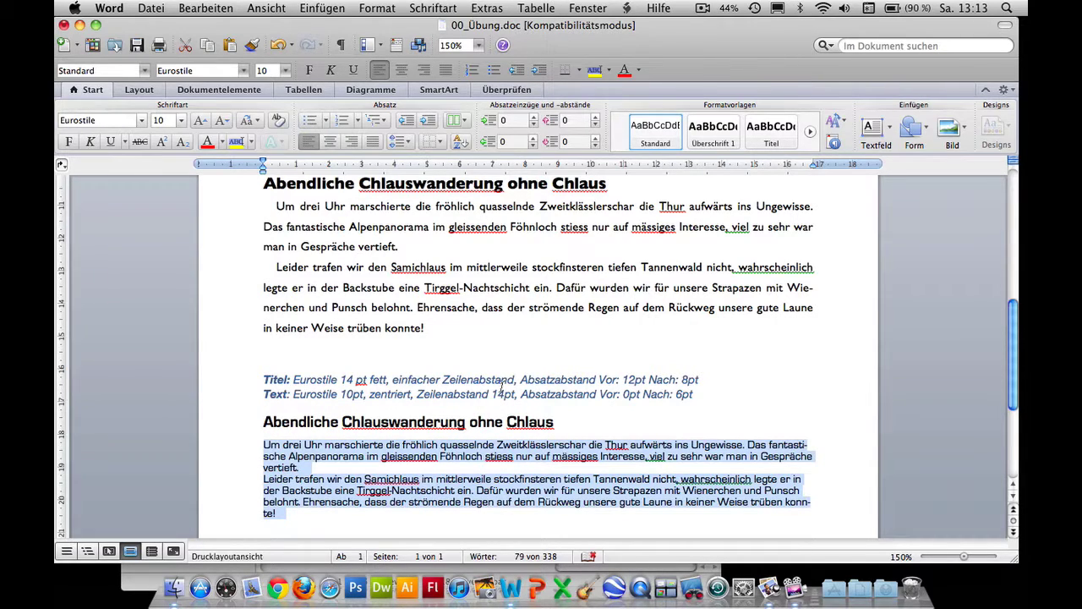
Step: Set the Eurostile body paragraphs to Genau 14 pt line spacing in Zeilenabstandsoptionen
click(409, 142)
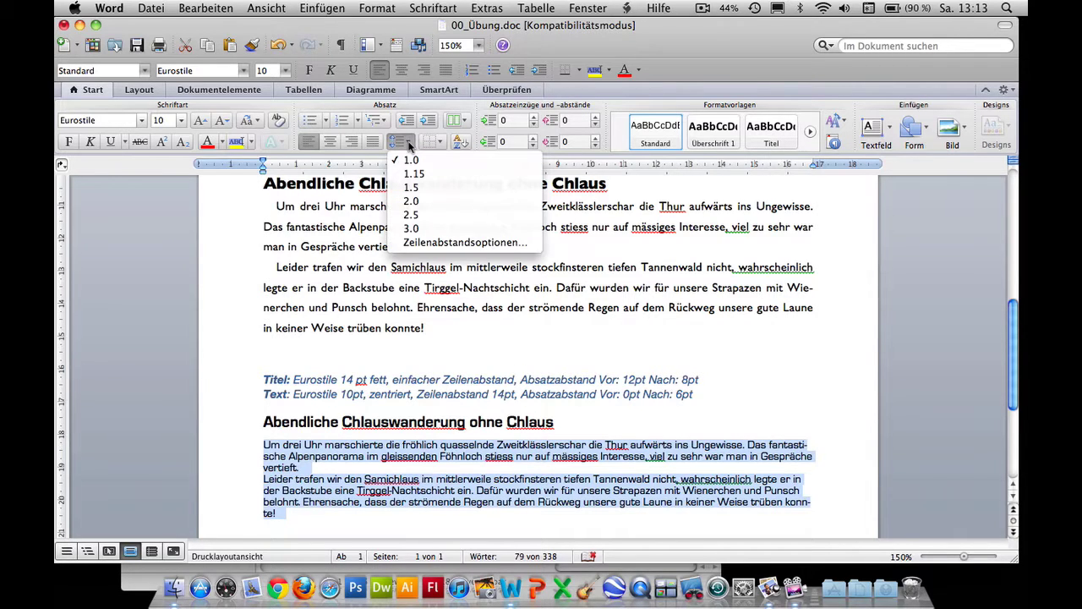
click(428, 242)
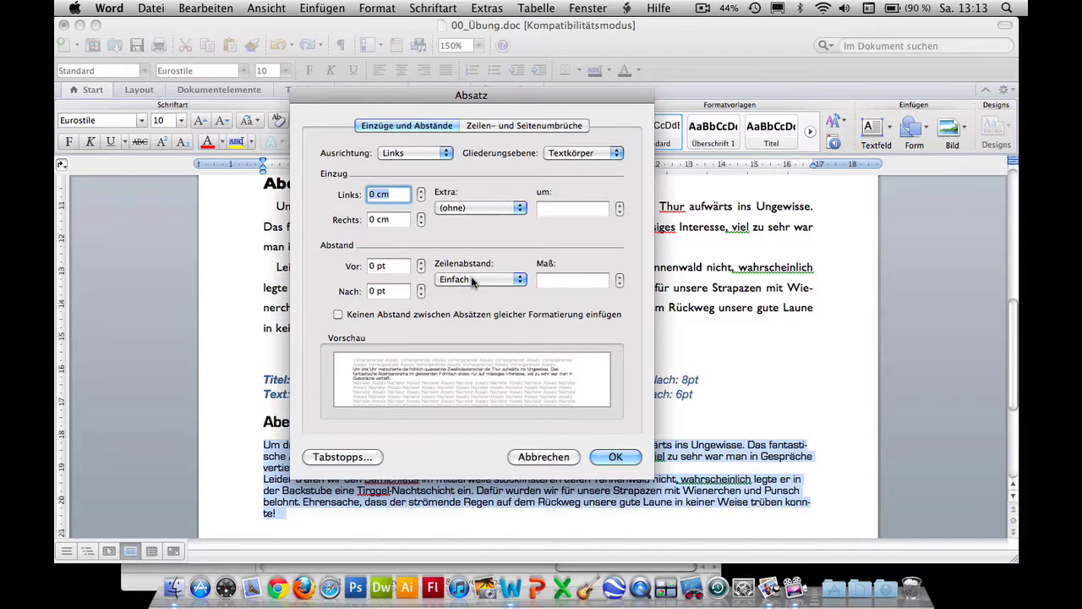
click(473, 281)
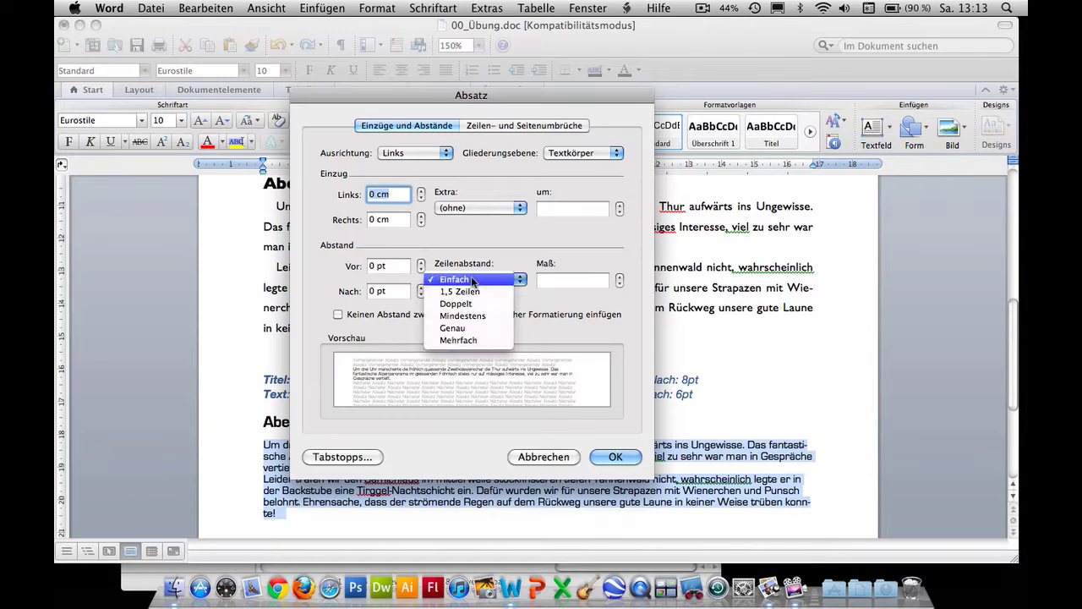
click(452, 330)
click(550, 280)
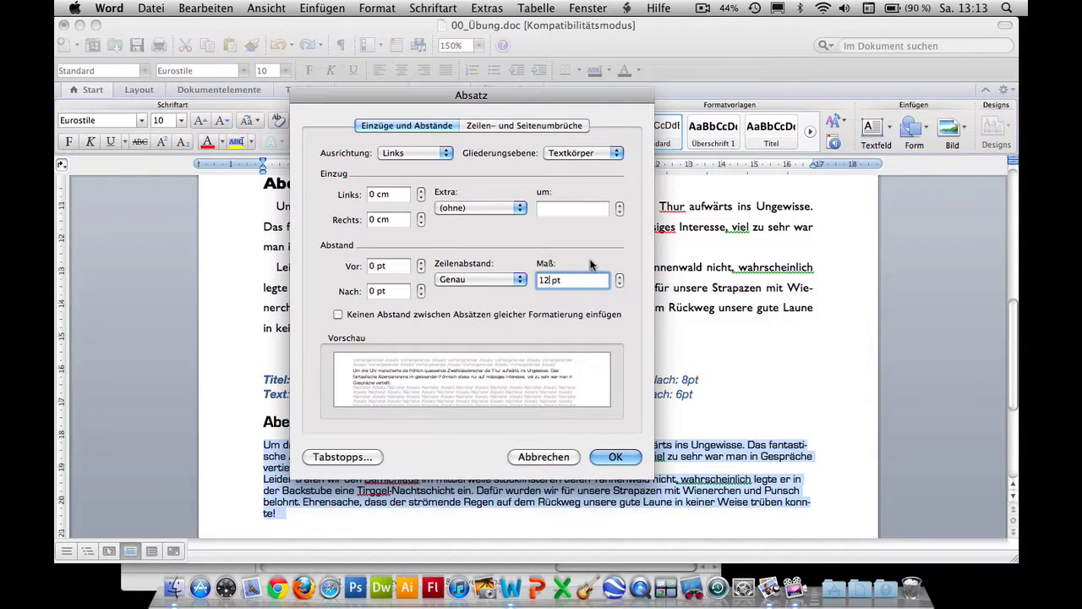
key(BackSpace)
text(4)
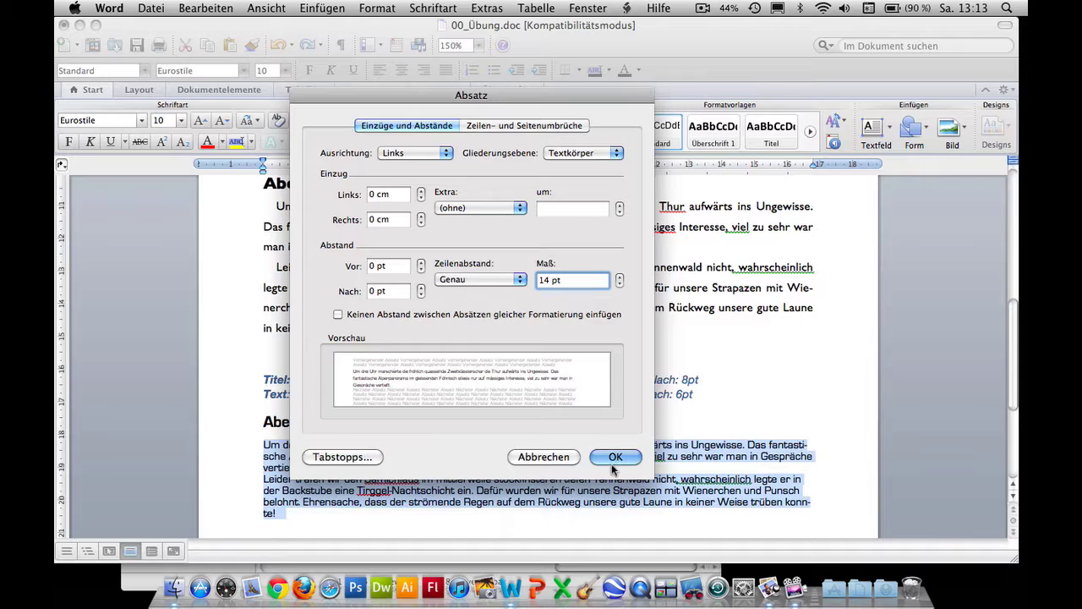
click(615, 456)
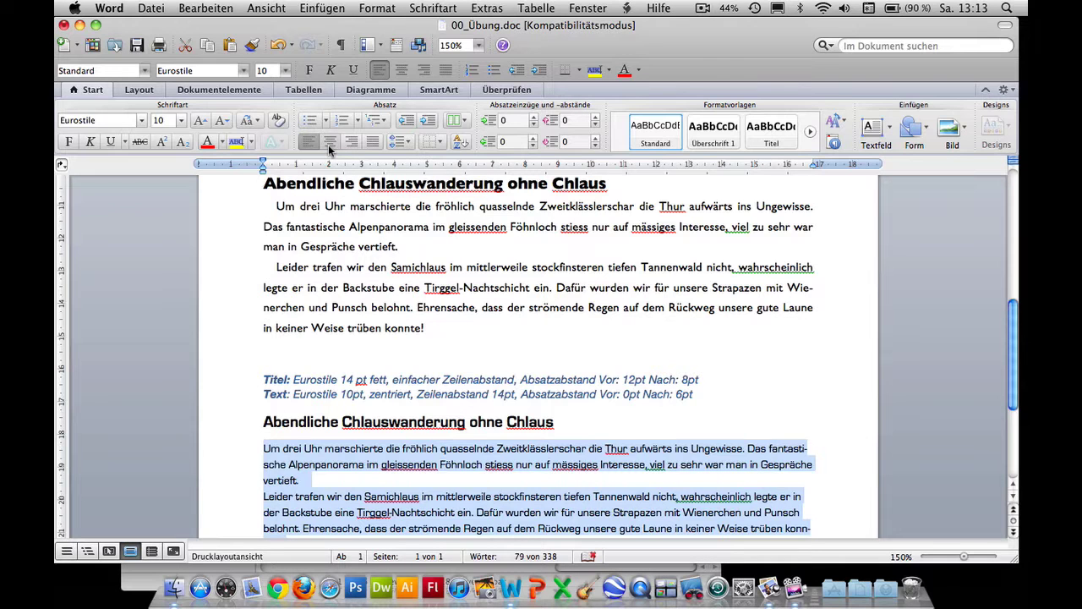
Step: Center the 10 pt Eurostile body paragraphs and give each 6 pt spacing after
click(329, 142)
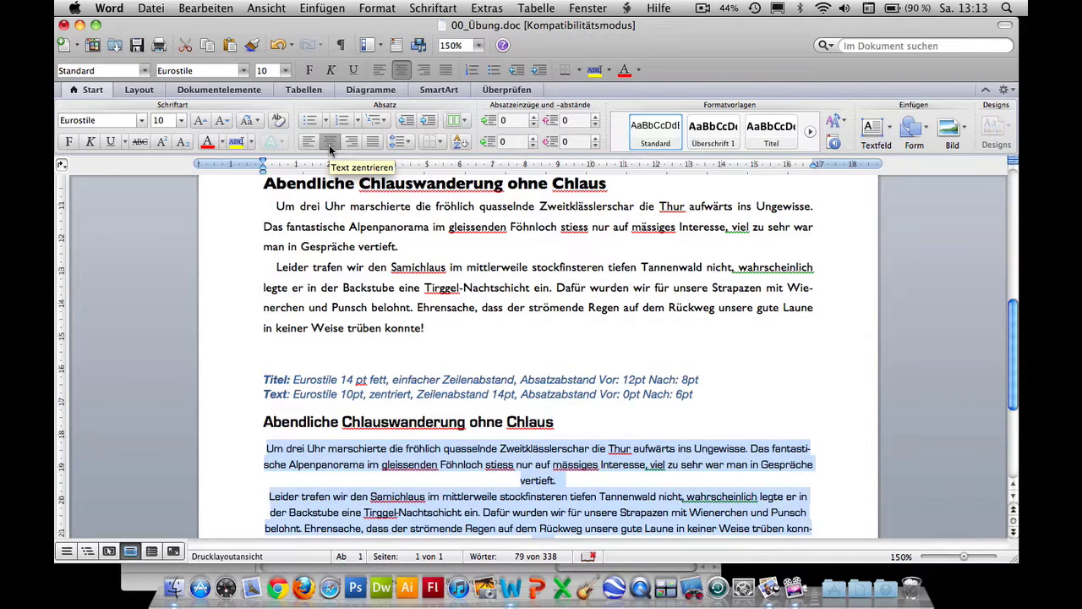
scroll(504, 363, down, 2)
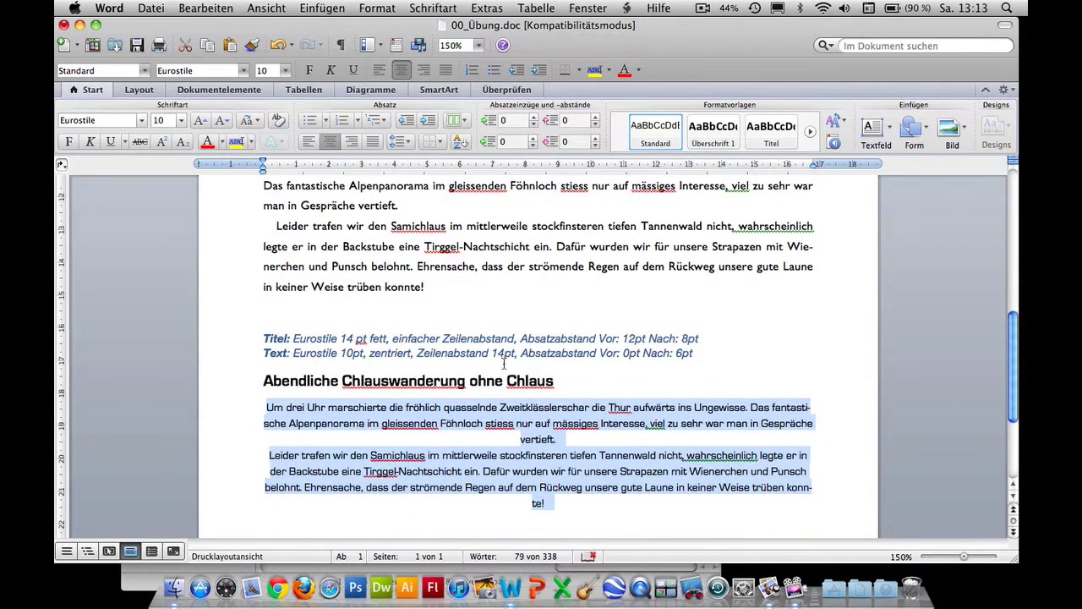
scroll(504, 364, down, 1)
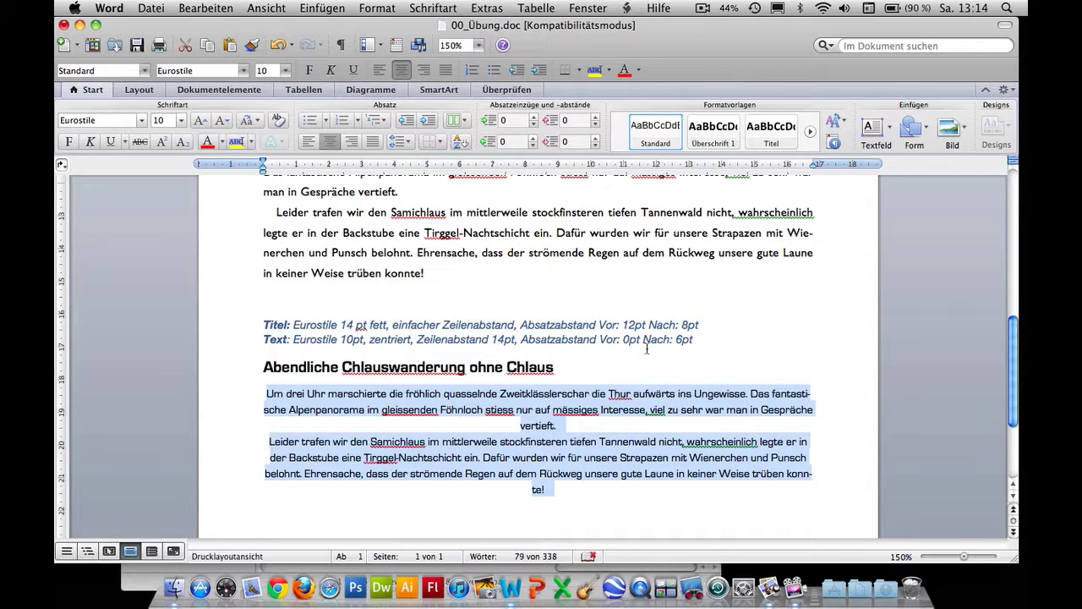
click(595, 138)
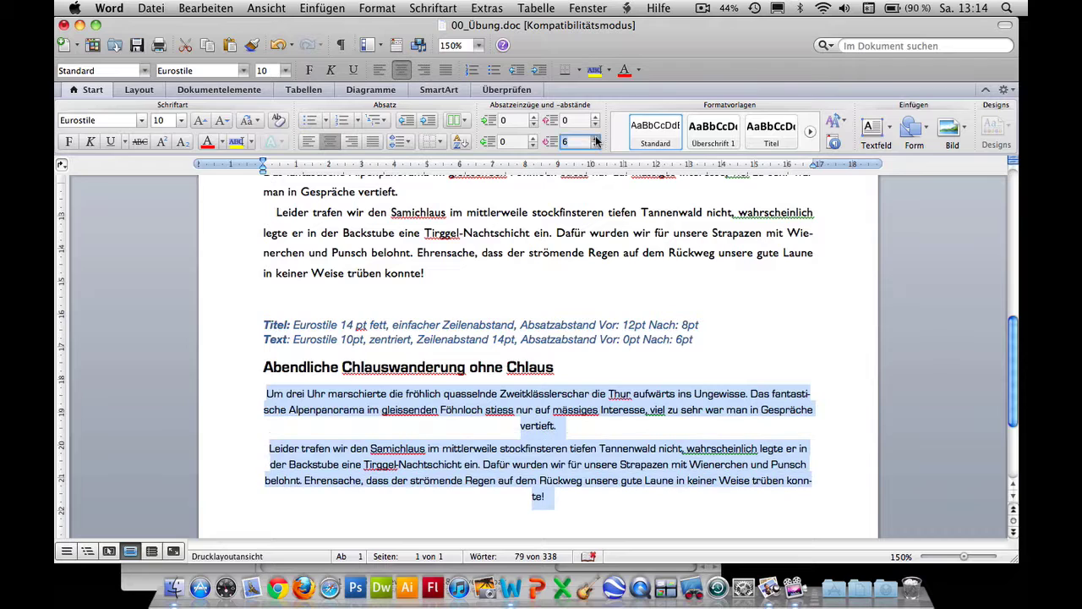